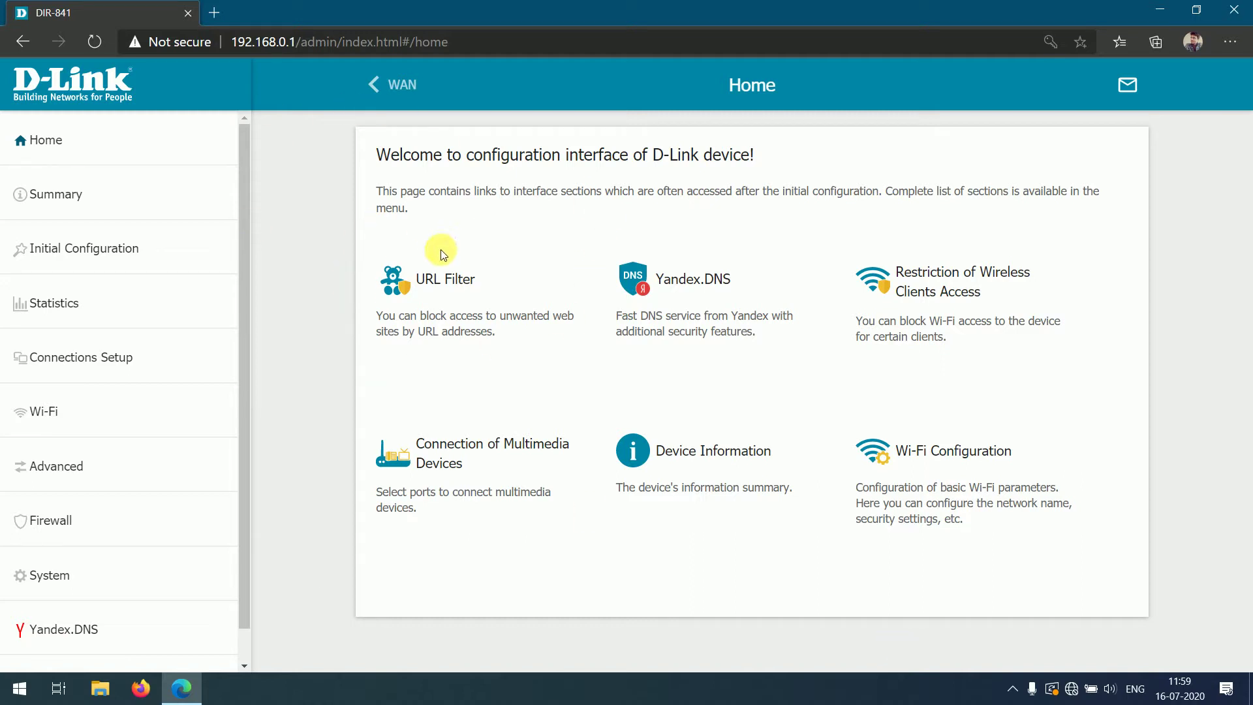
# - Go to the WAN page under Connections Setup, which has no connections yet
pyautogui.click(102, 361)
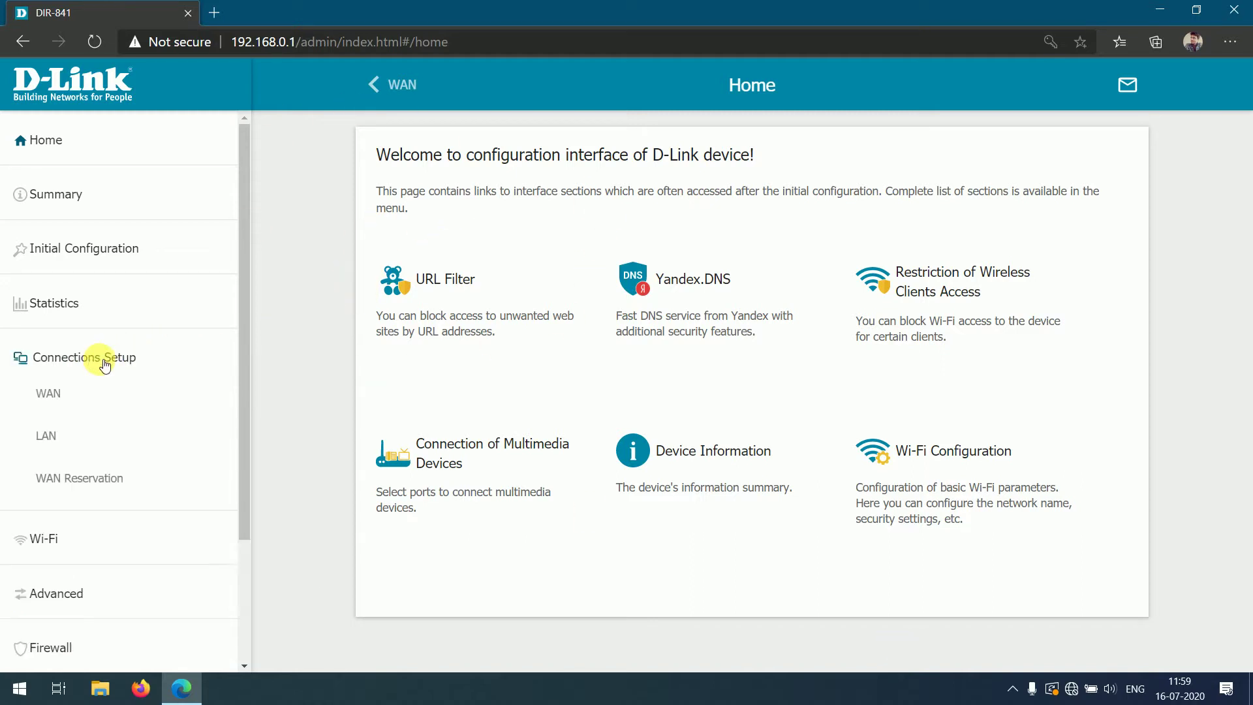
pyautogui.click(56, 394)
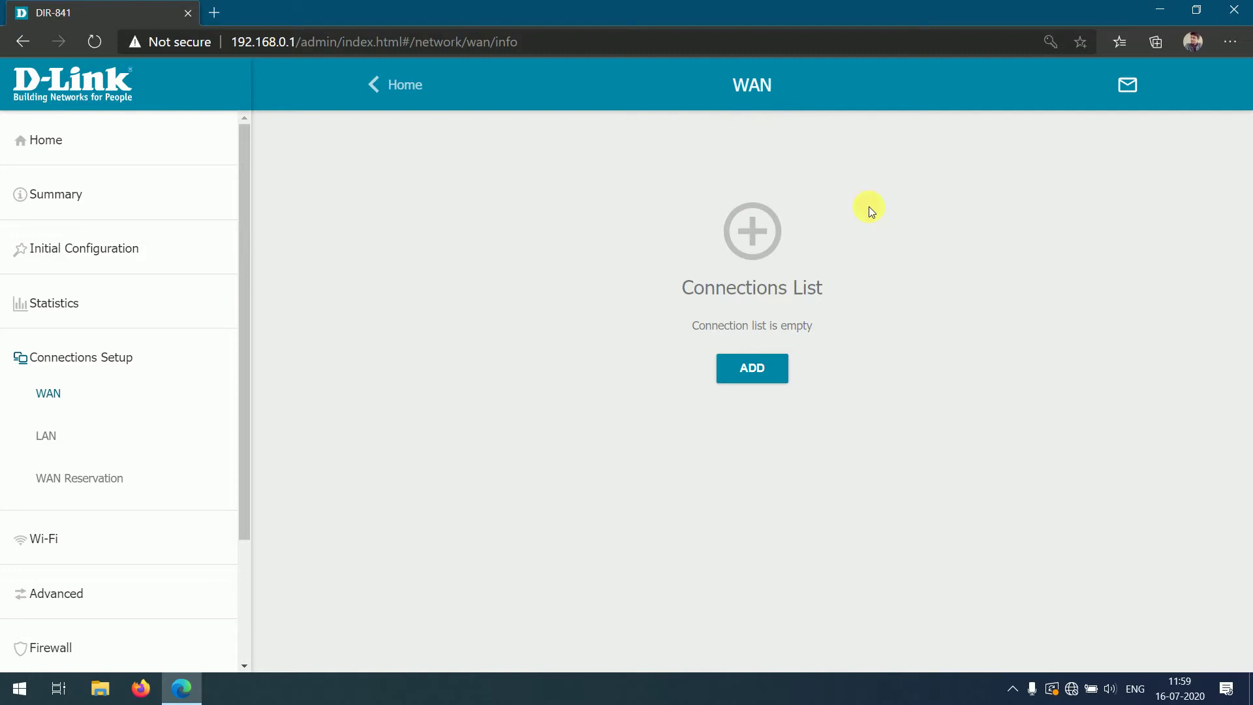
# - Start a new WAN connection and set its connection type to PPPoE
pyautogui.click(766, 375)
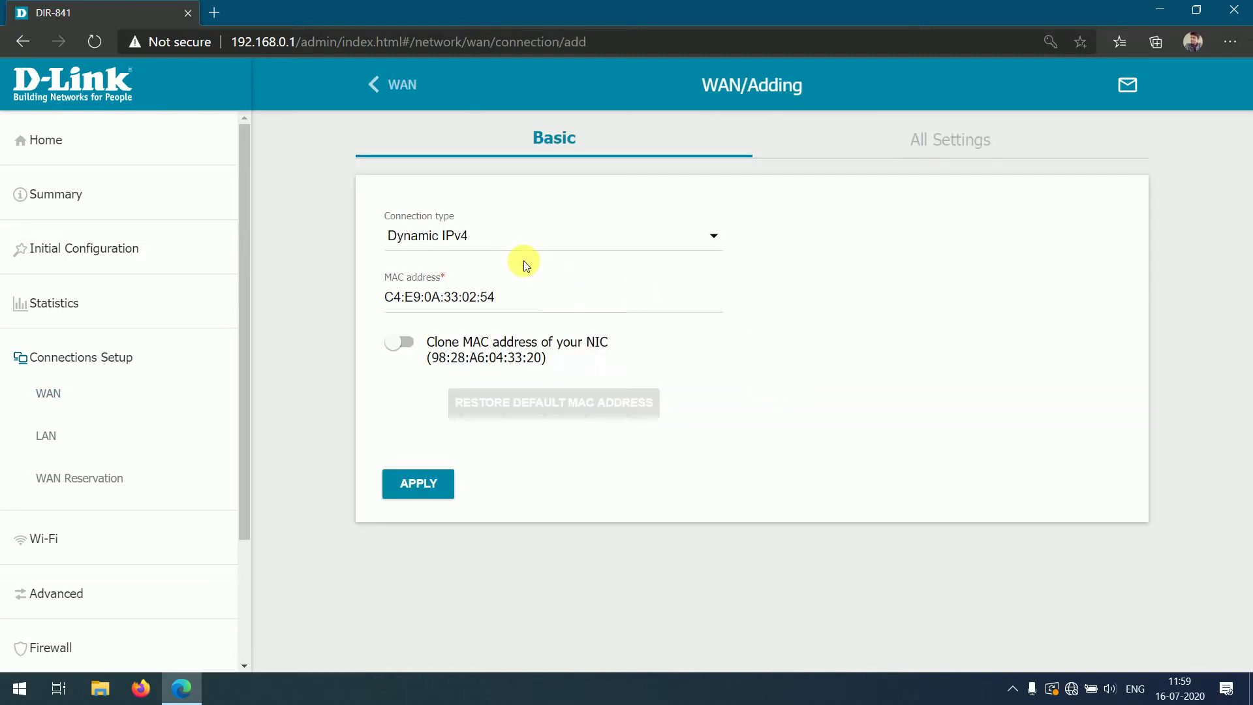
pyautogui.click(499, 250)
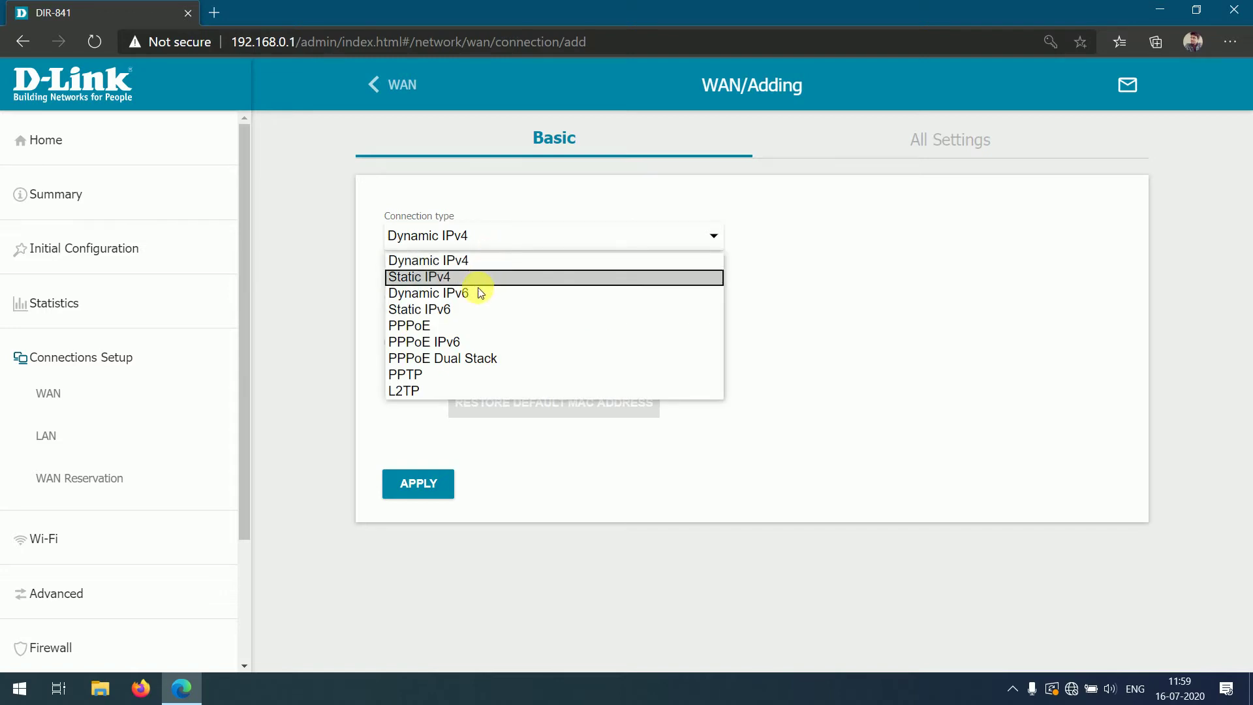
pyautogui.click(444, 326)
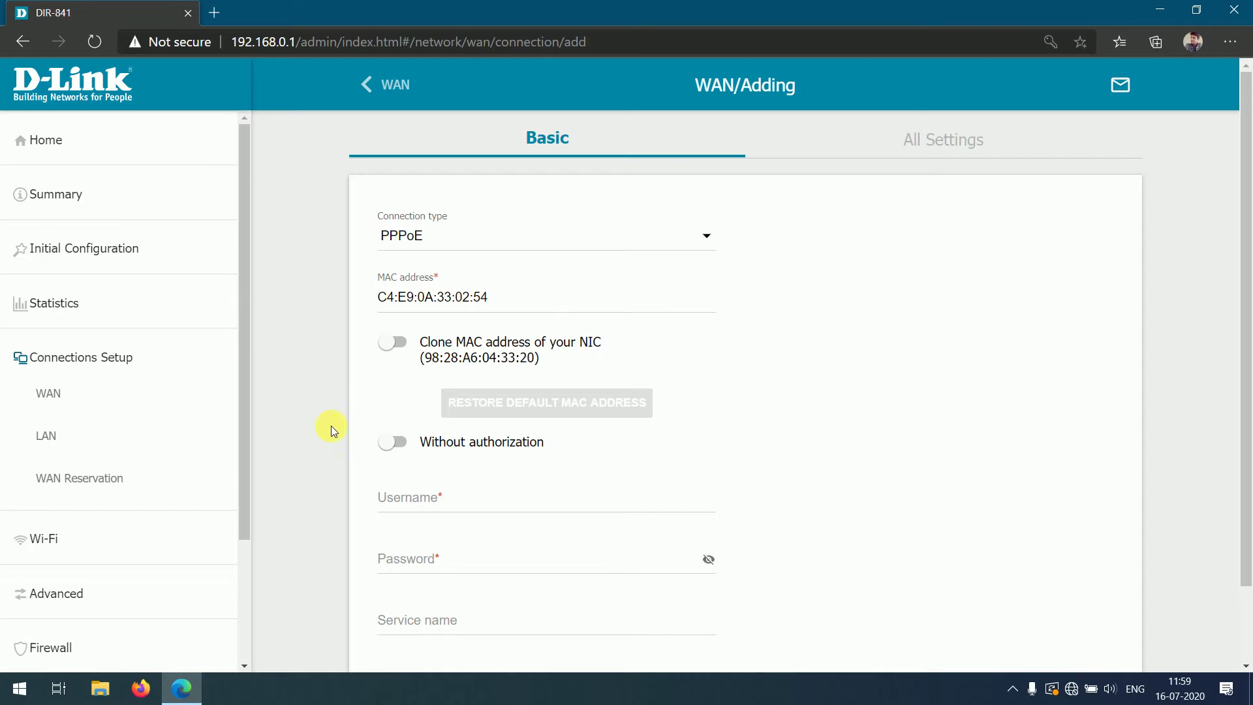
# - Enter the PPPoE account username and password, and set the service name to Railtel
pyautogui.scroll(-2, 320, 432)
pyautogui.click(462, 416)
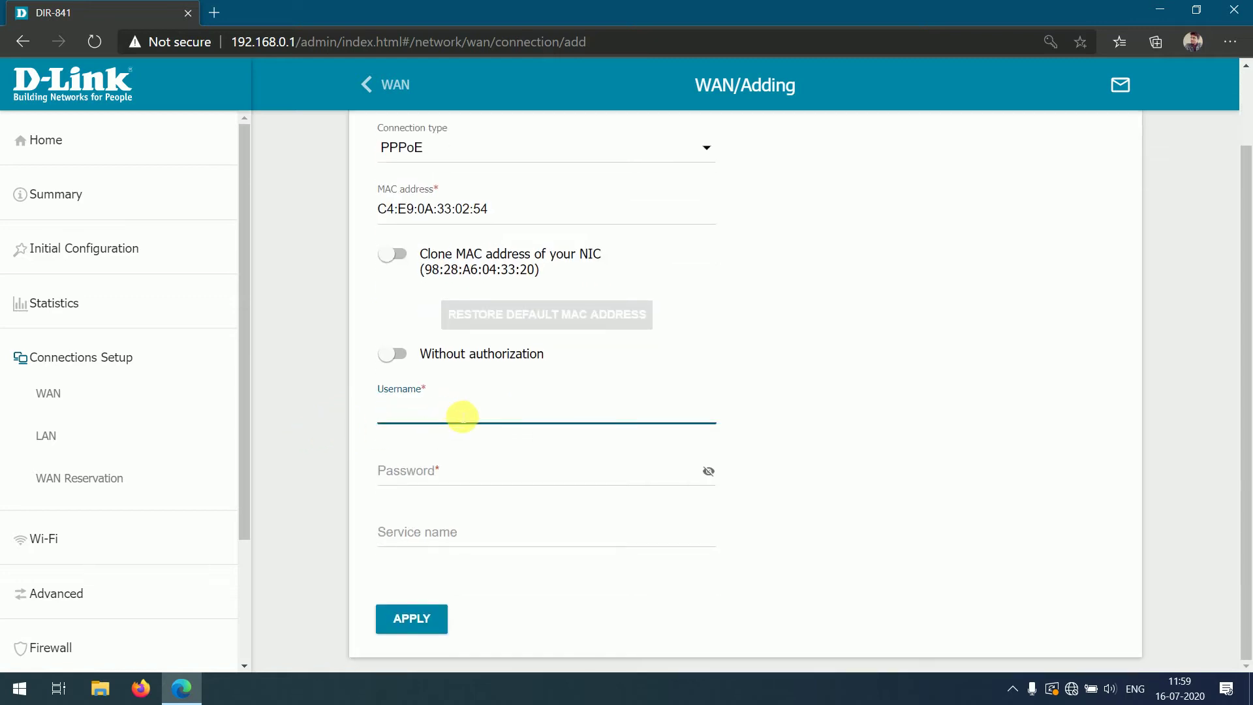
pyautogui.press('Tab')
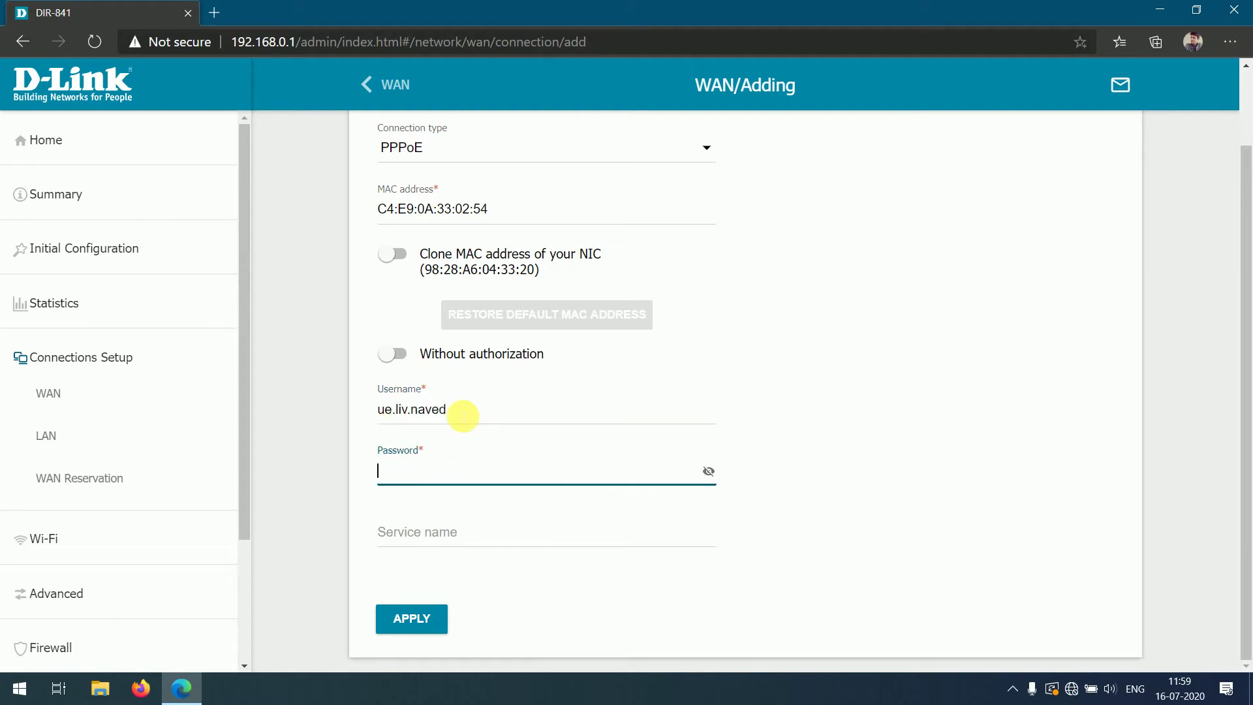
pyautogui.write('••')
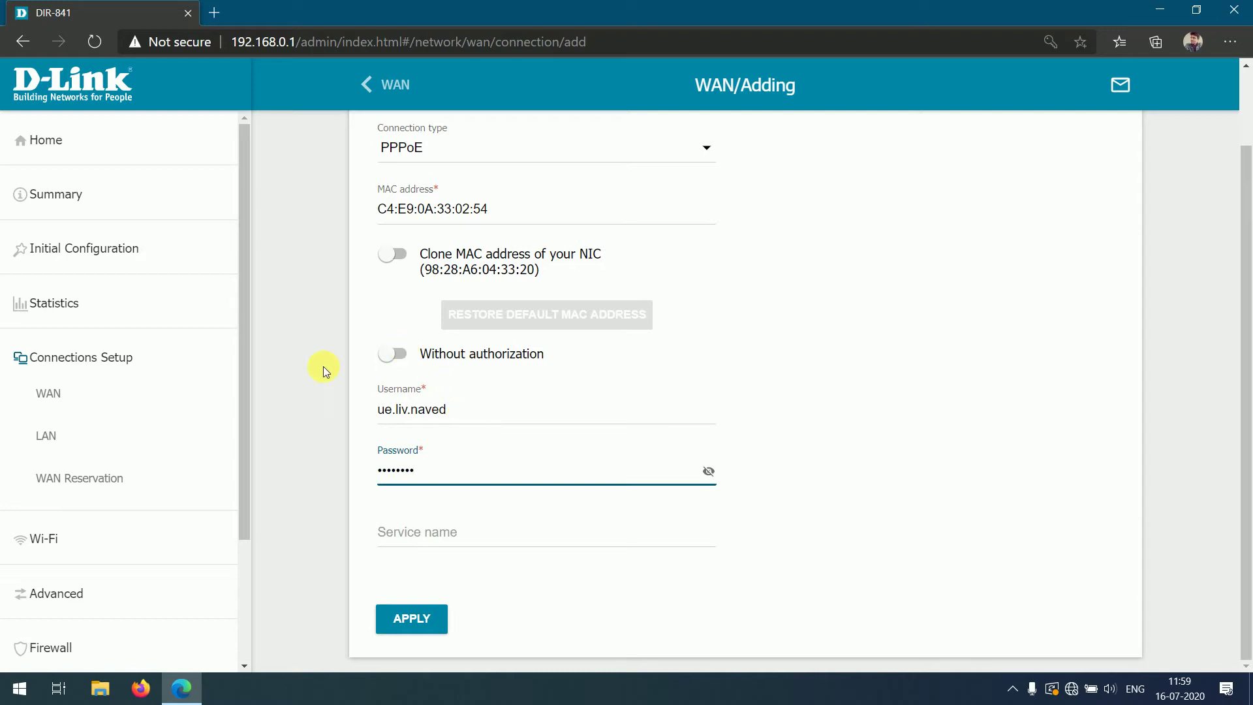
pyautogui.scroll(2, 324, 369)
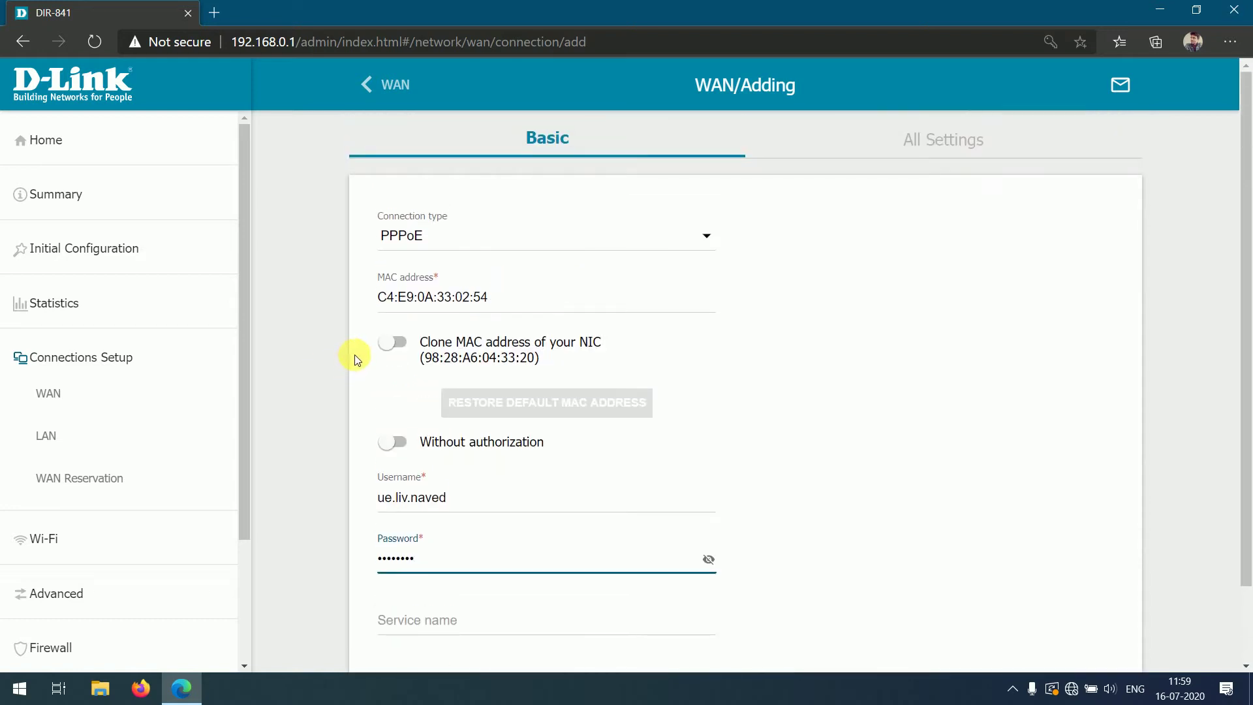
pyautogui.scroll(-2, 354, 354)
pyautogui.click(405, 514)
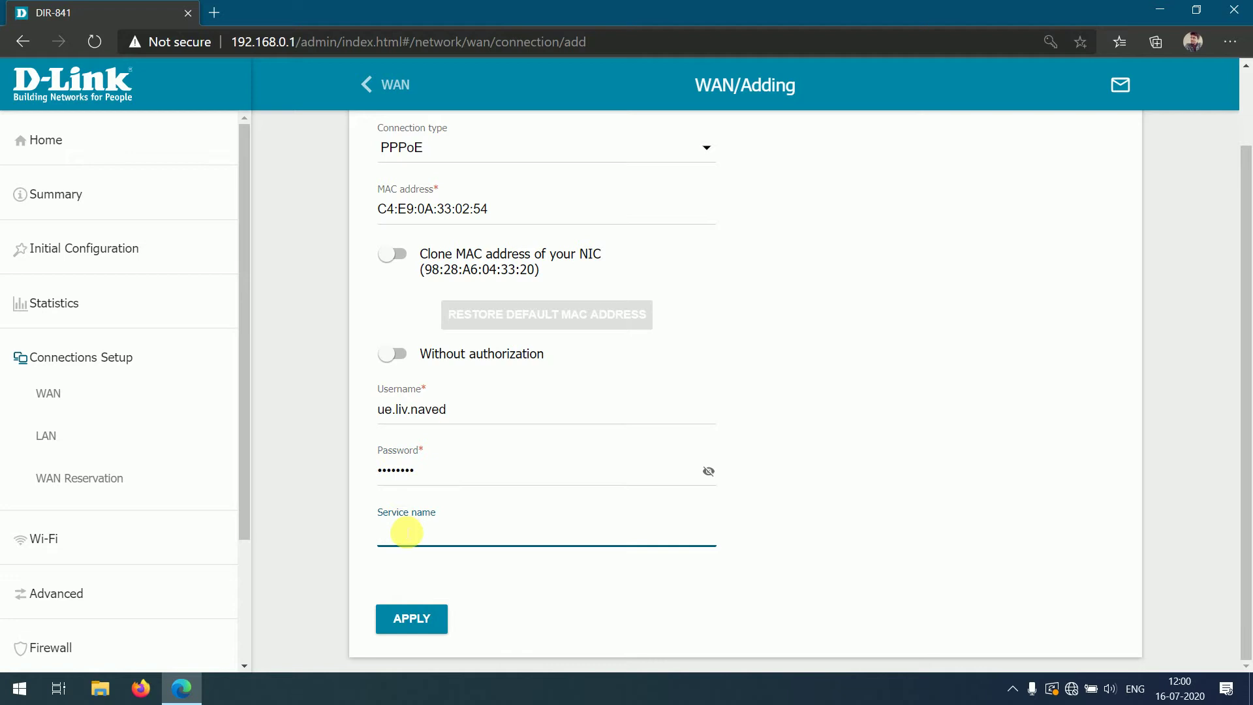
pyautogui.write('Railtel')
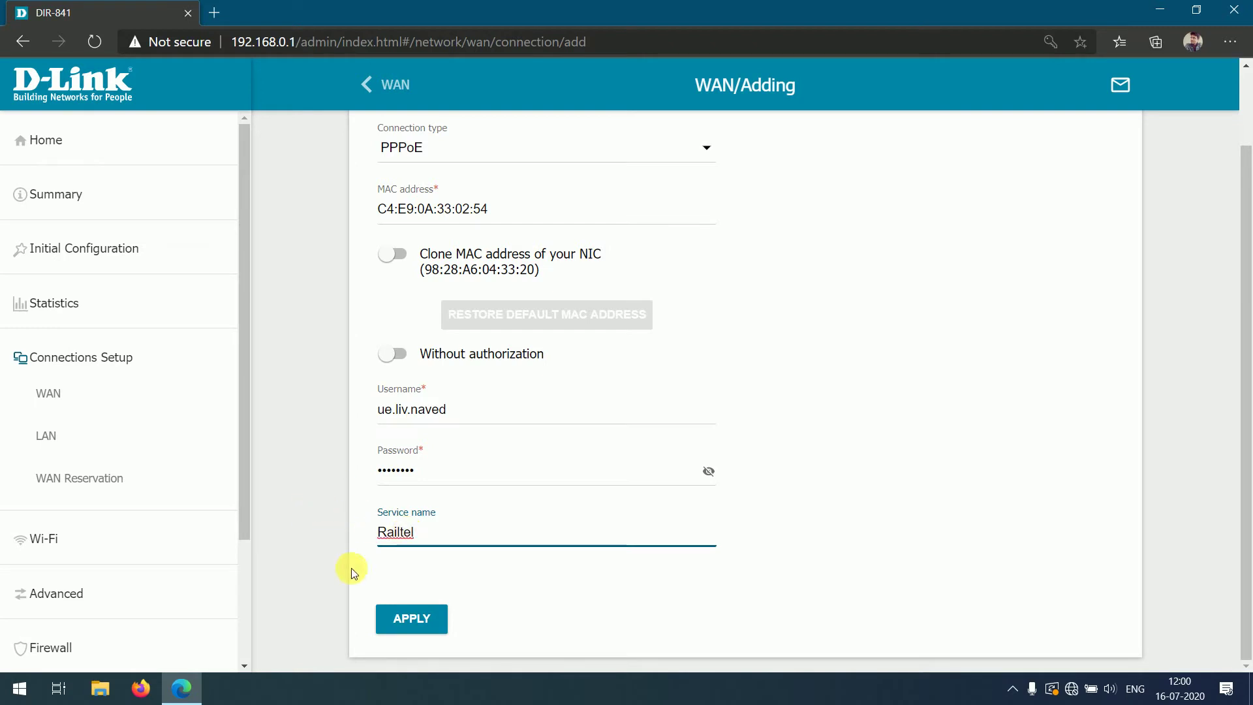
# - Submit the PPPoE connection settings with APPLY
pyautogui.click(412, 618)
pyautogui.scroll(-2, 842, 424)
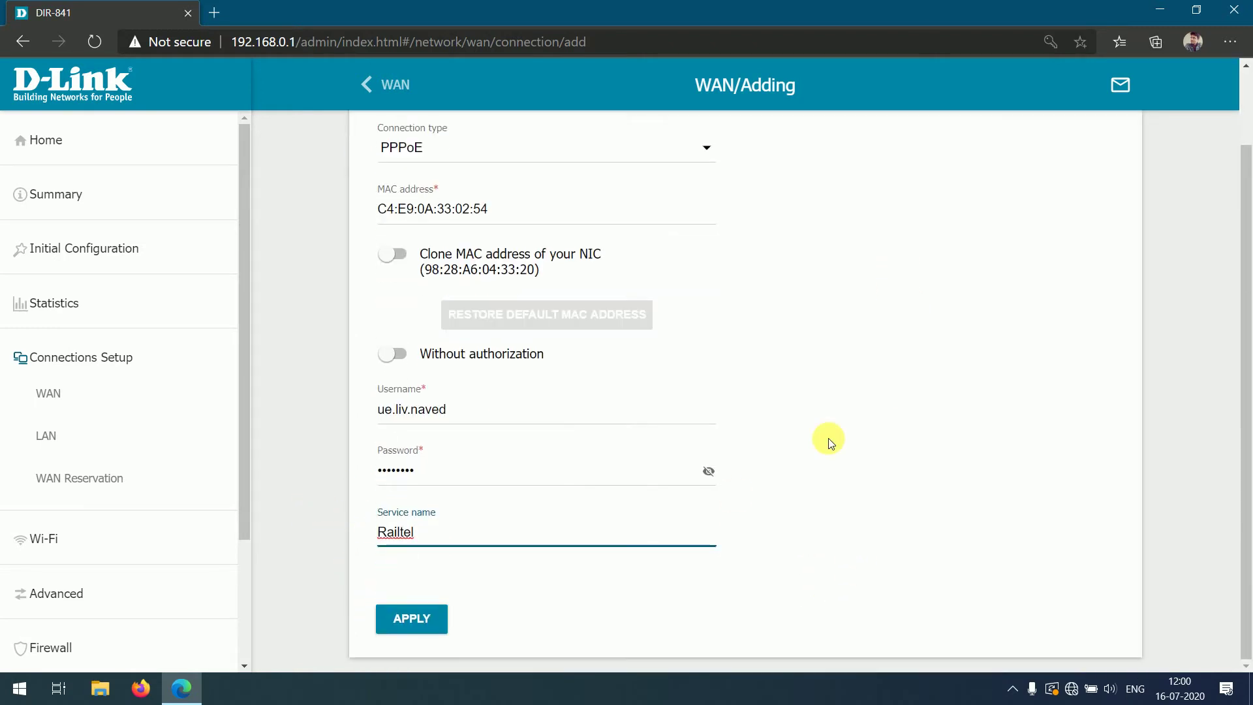
pyautogui.click(412, 616)
# - Save connection PPPoE_100 and skip adding another WAN connection, leaving it Connected
pyautogui.click(427, 619)
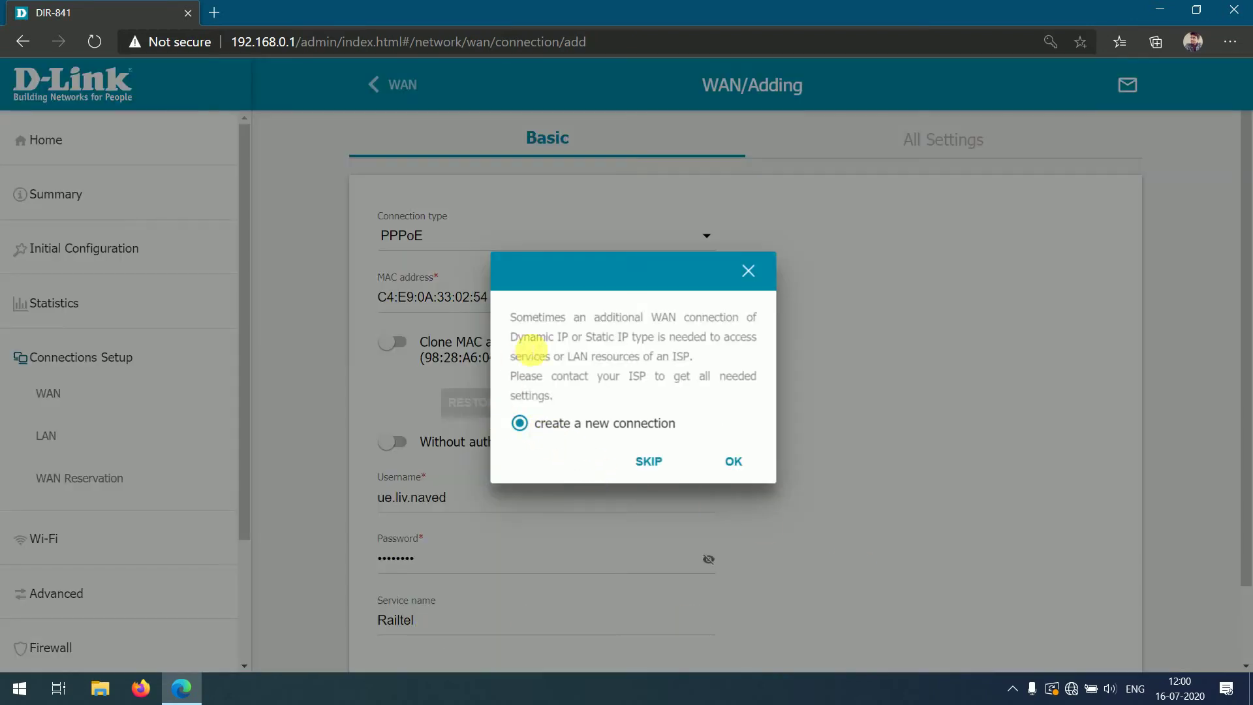
pyautogui.moveTo(582, 409); pyautogui.dragTo(515, 316)
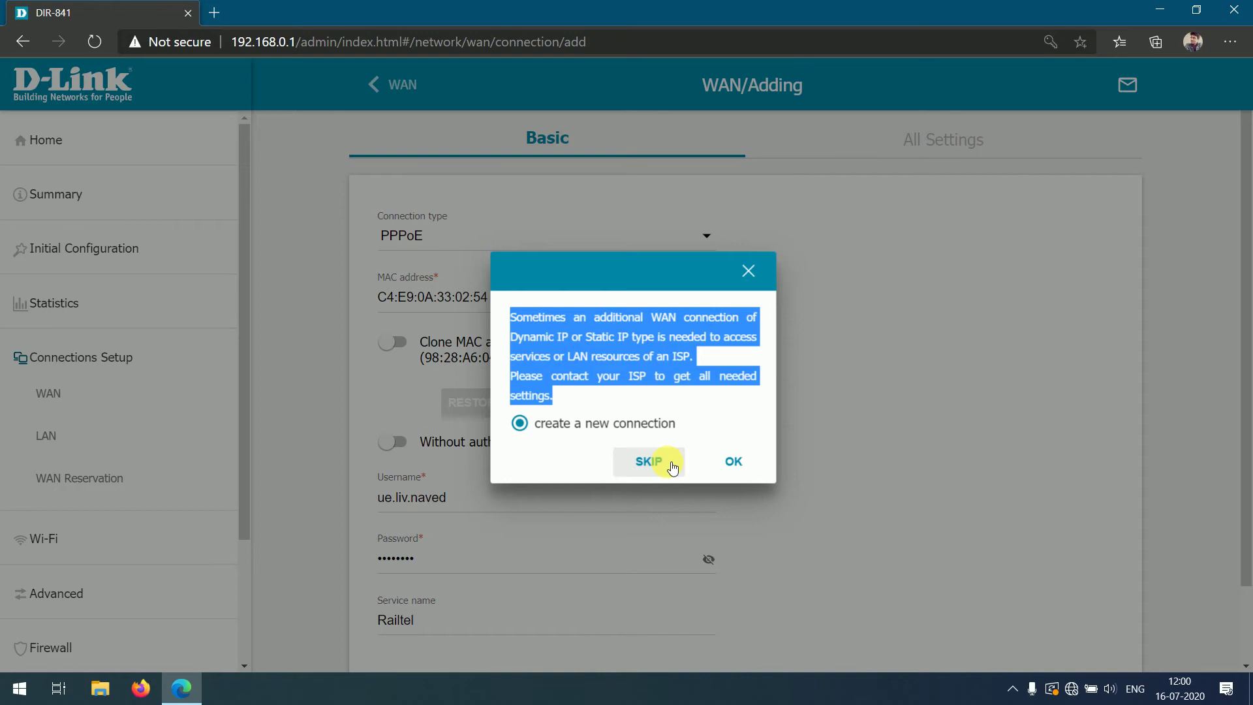
pyautogui.click(668, 468)
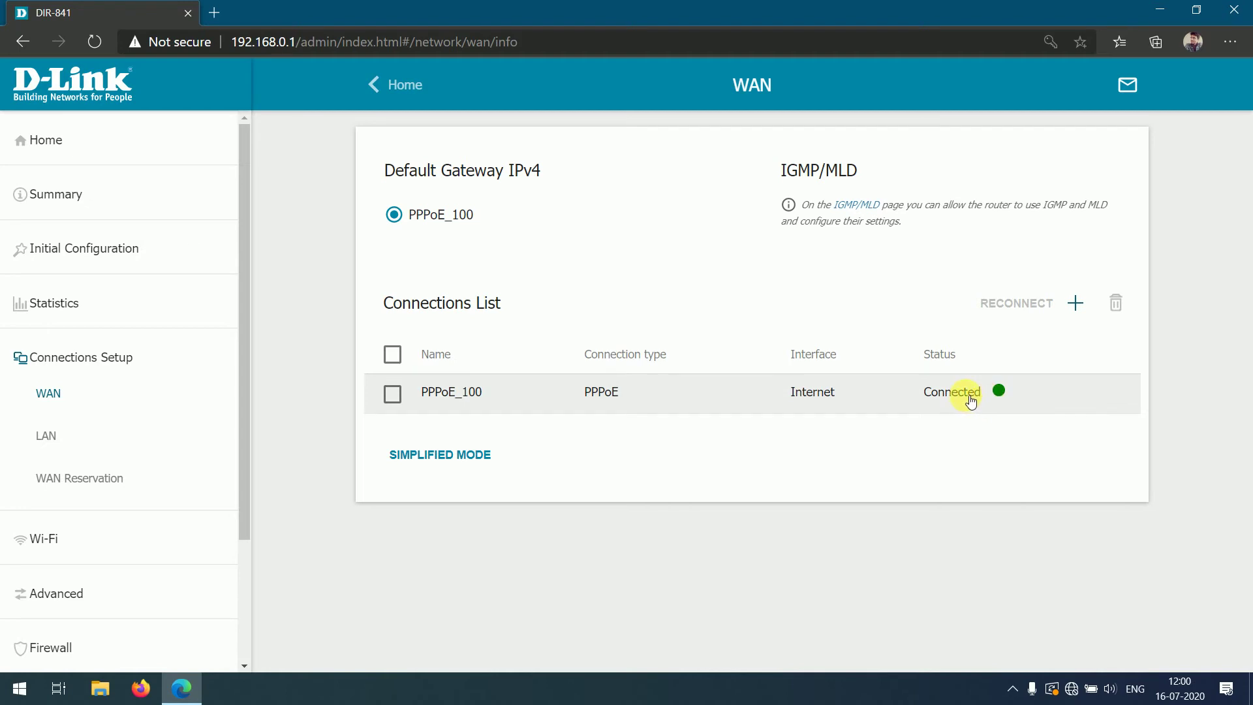
# - Check the Summary page shows WAN IPv4 via PPPoE Connected at 100.80.103.9
pyautogui.click(79, 196)
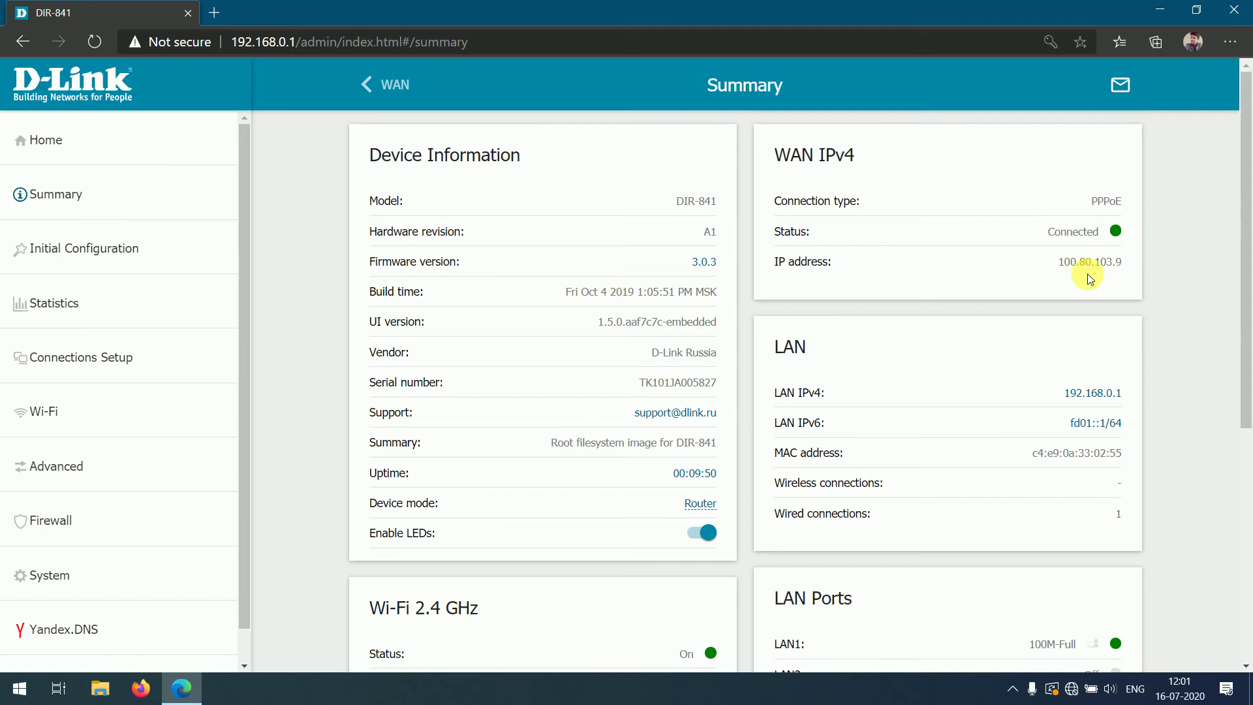
pyautogui.scroll(-6, 1192, 292)
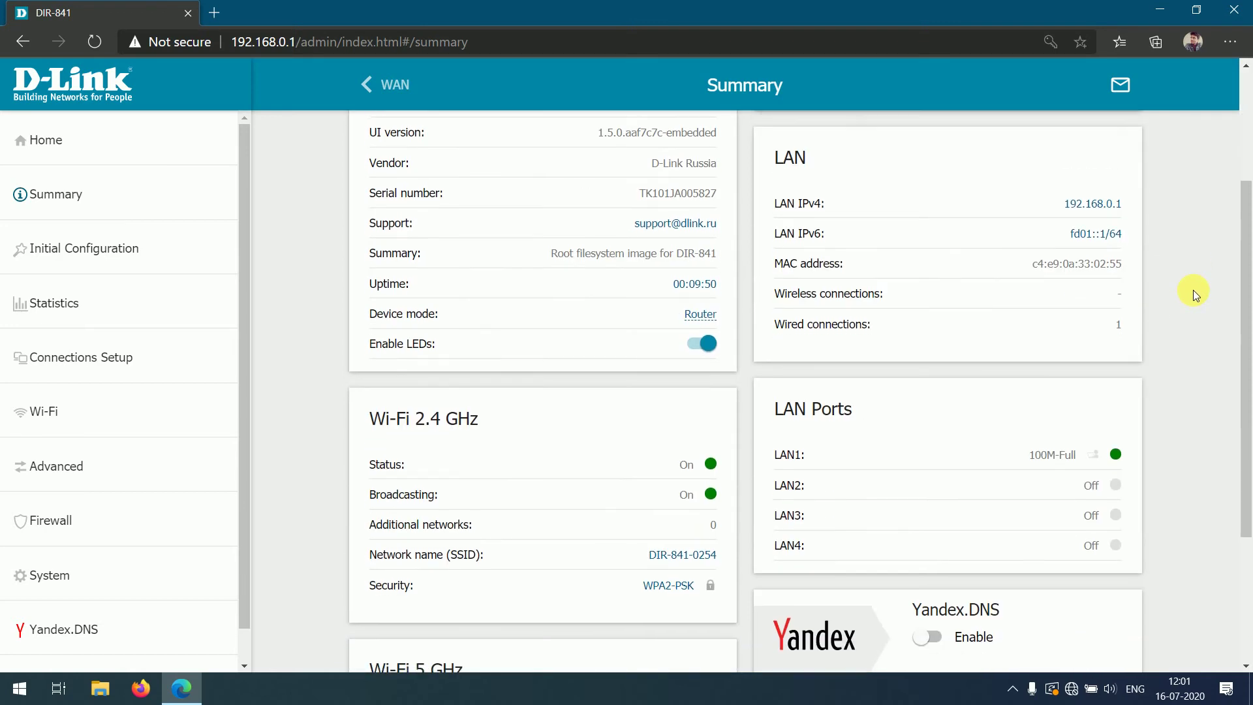
pyautogui.scroll(6, 1192, 290)
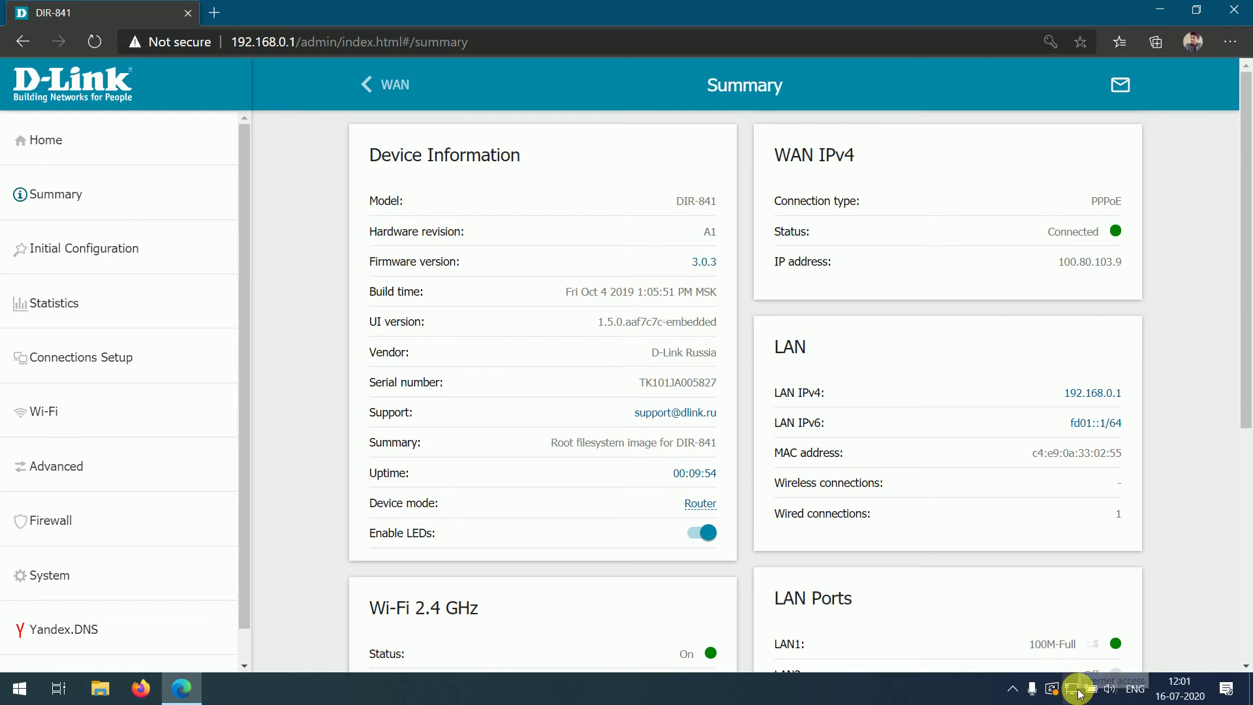
# - Open Google in a new Edge tab
pyautogui.click(215, 18)
pyautogui.write('goo')
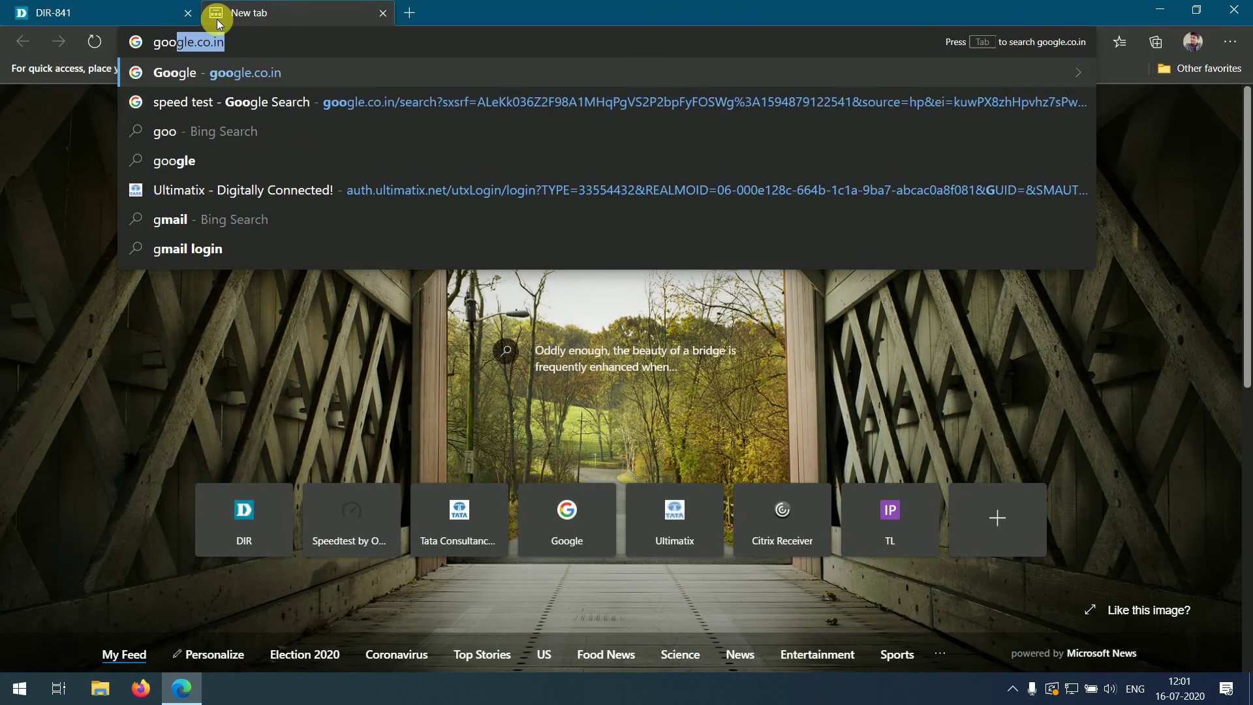
pyautogui.press('Return')
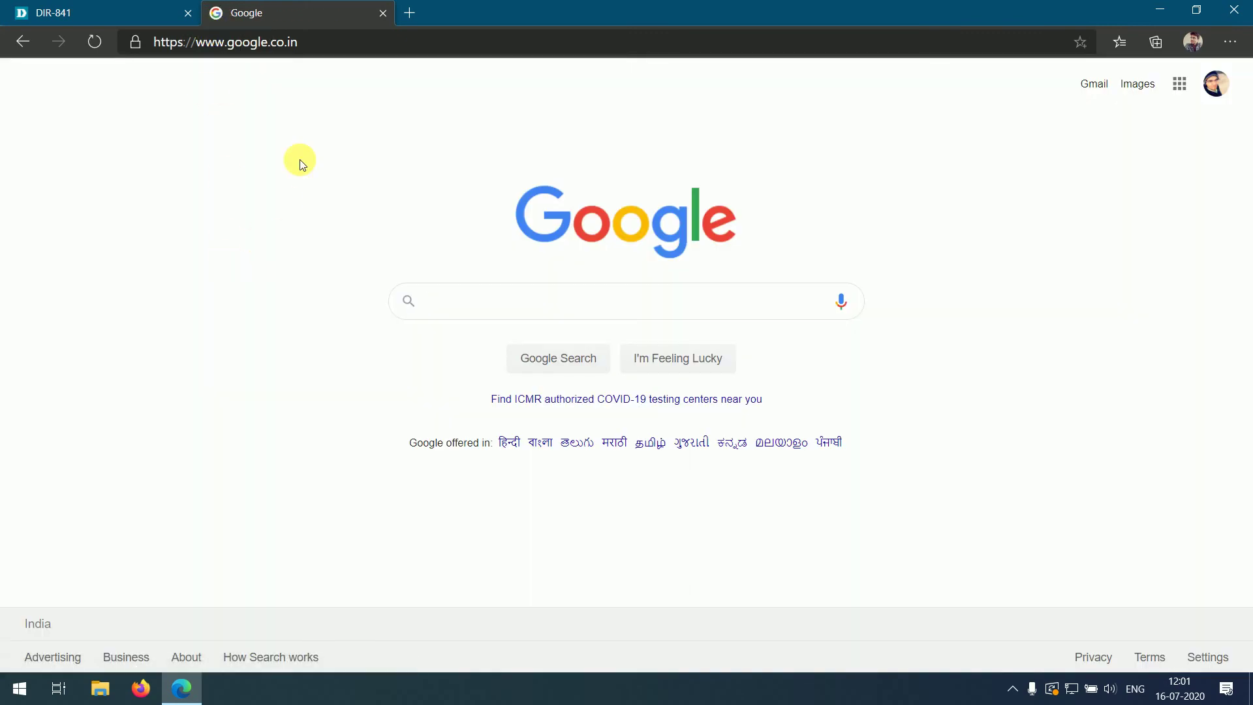
# - Open speedtest.net in another new tab
pyautogui.click(410, 15)
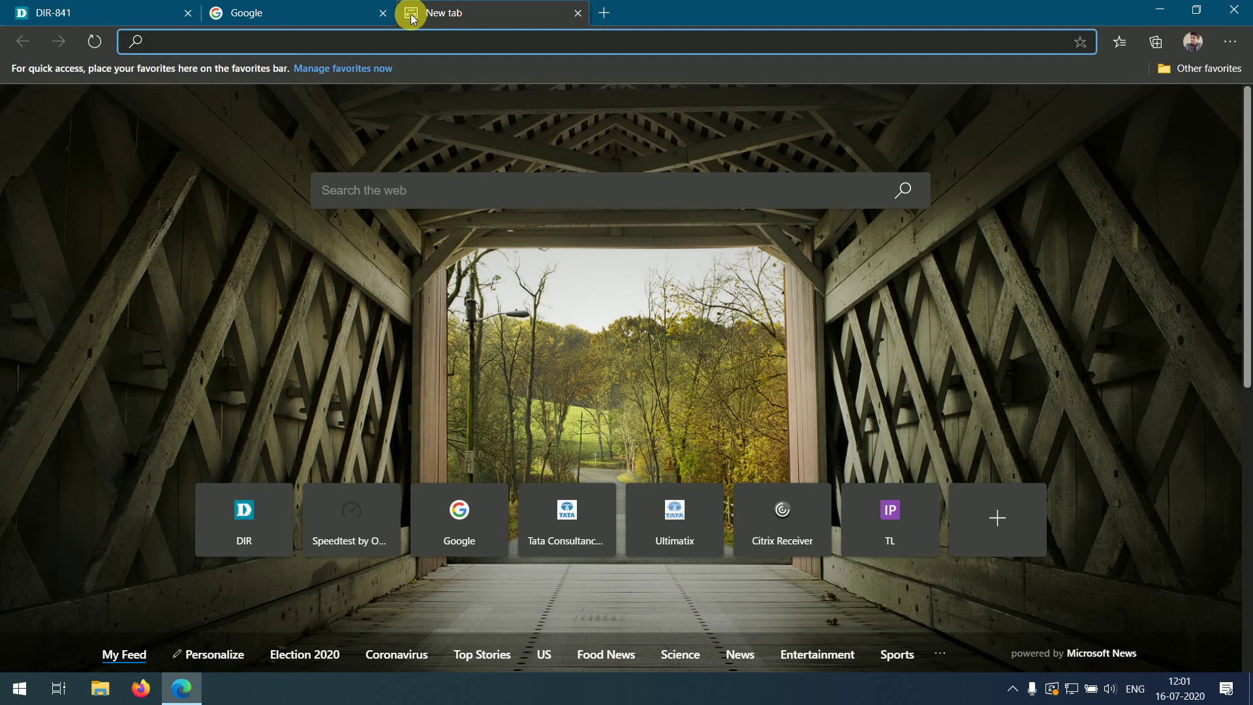
pyautogui.write('speedtest.net')
pyautogui.press('Return')
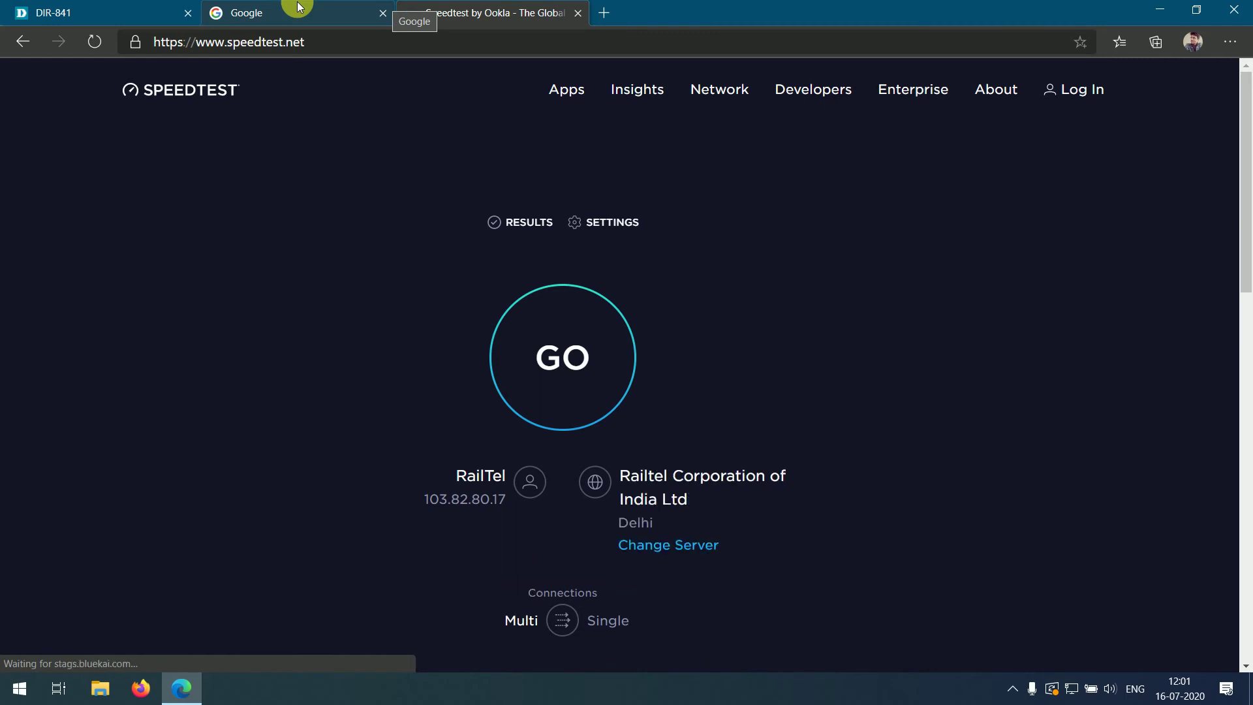
# - Run a Speedtest on Railtel: ping 8 ms, download 89.77 Mbps, upload 94.52 Mbps
pyautogui.click(1070, 688)
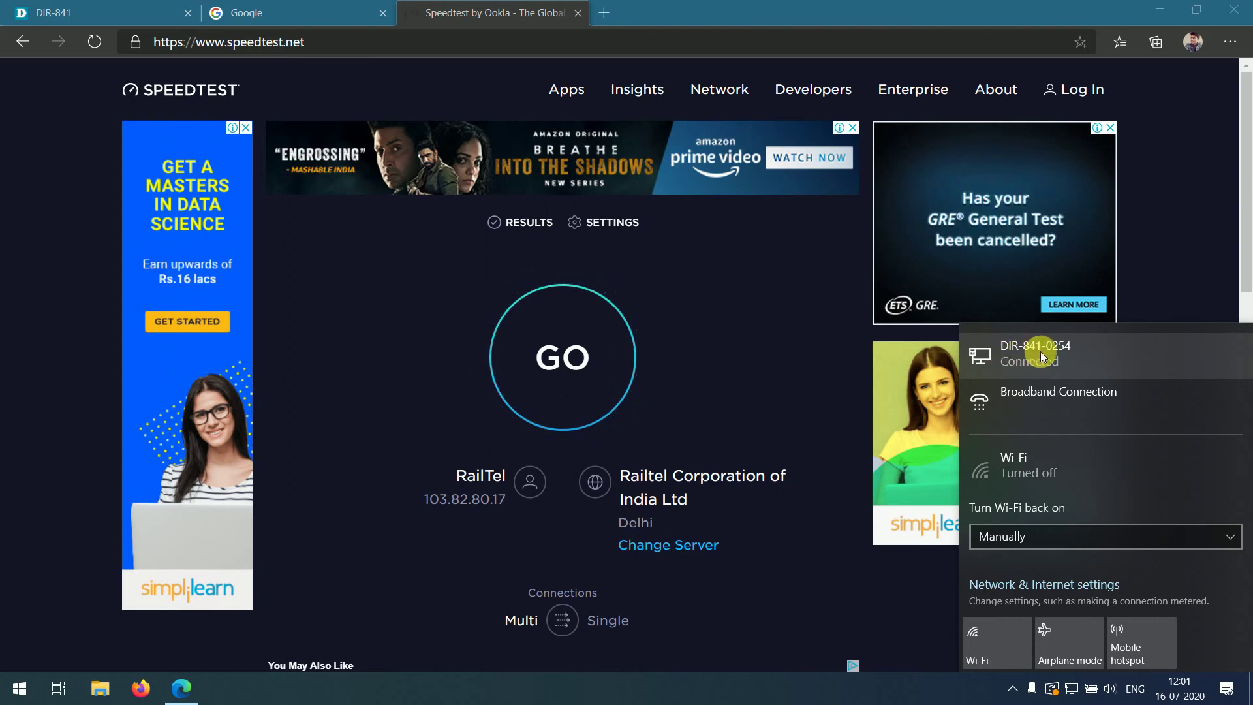
pyautogui.click(561, 357)
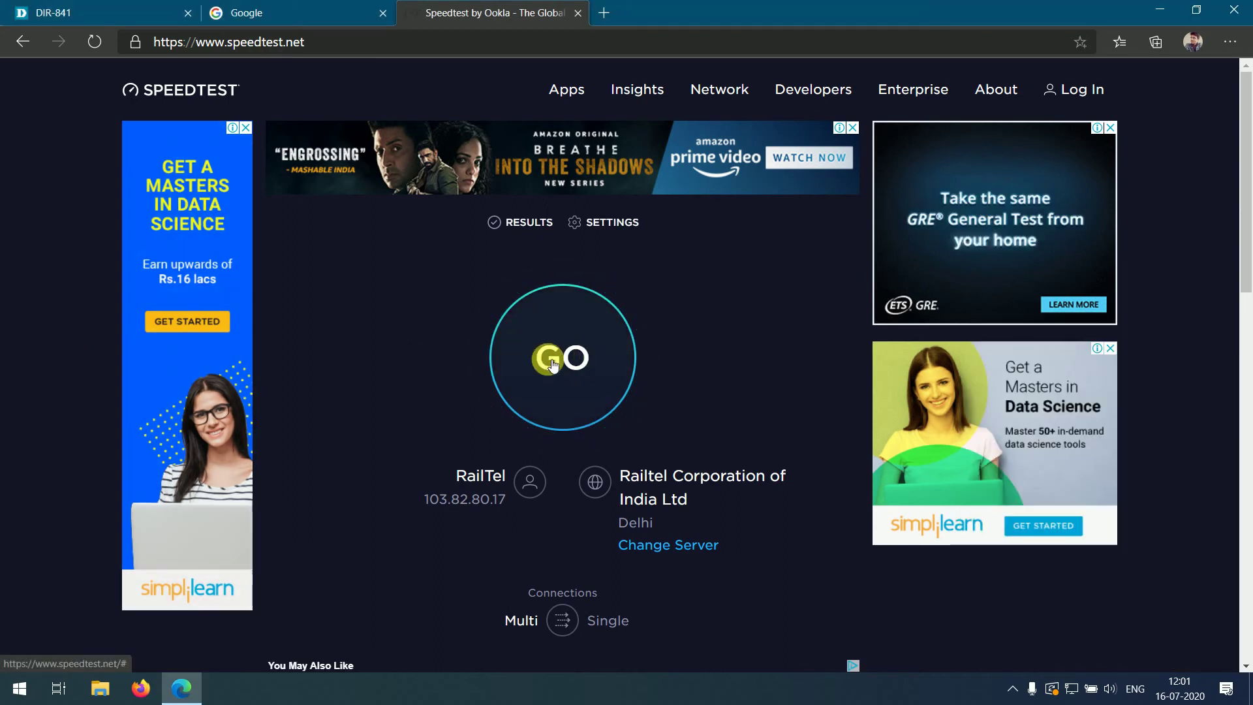
pyautogui.scroll(-1, 1246, 241)
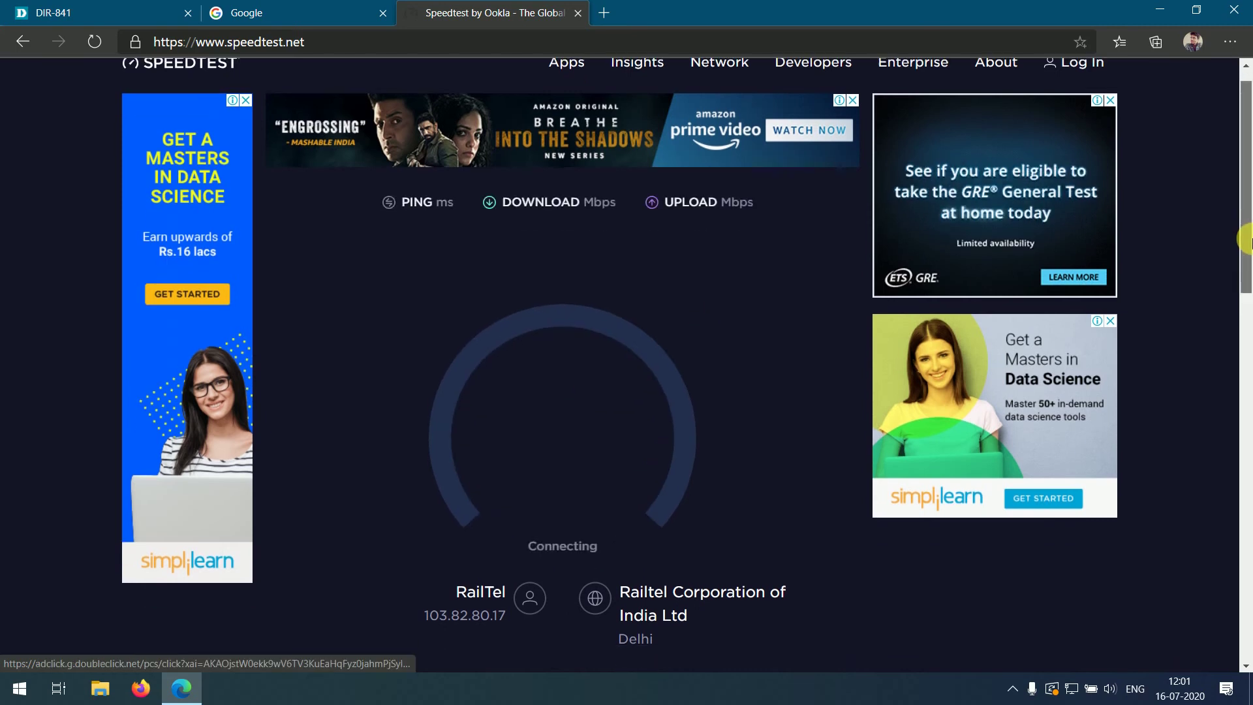
pyautogui.scroll(-1, 1246, 242)
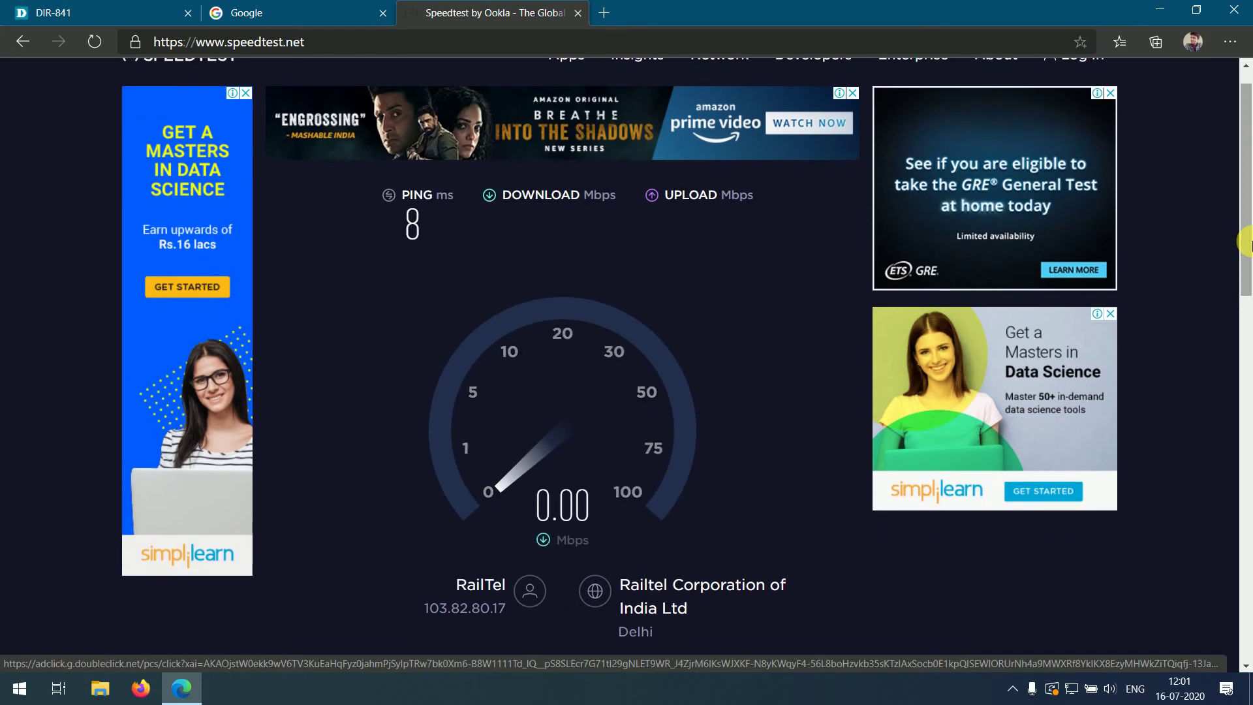
pyautogui.scroll(-1, 1246, 243)
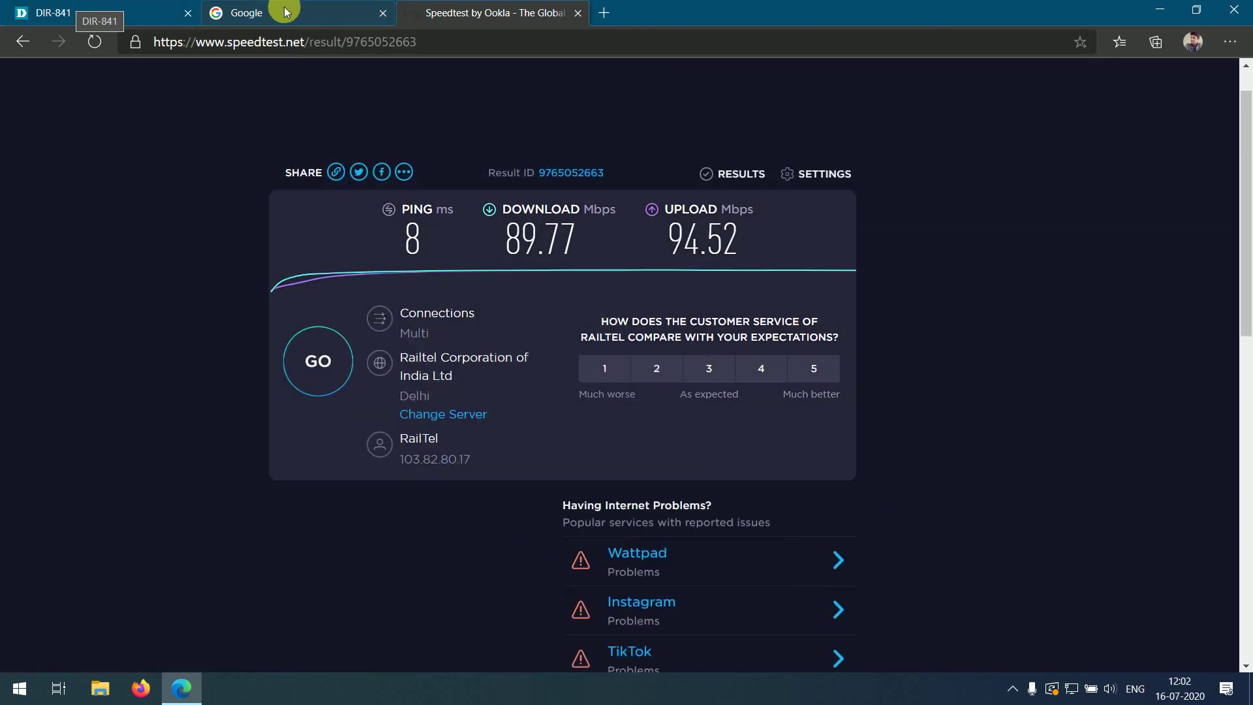
# - Return to the DIR-841 Summary page, listing WAN, LAN and WAN Reservation setup pages
pyautogui.click(76, 10)
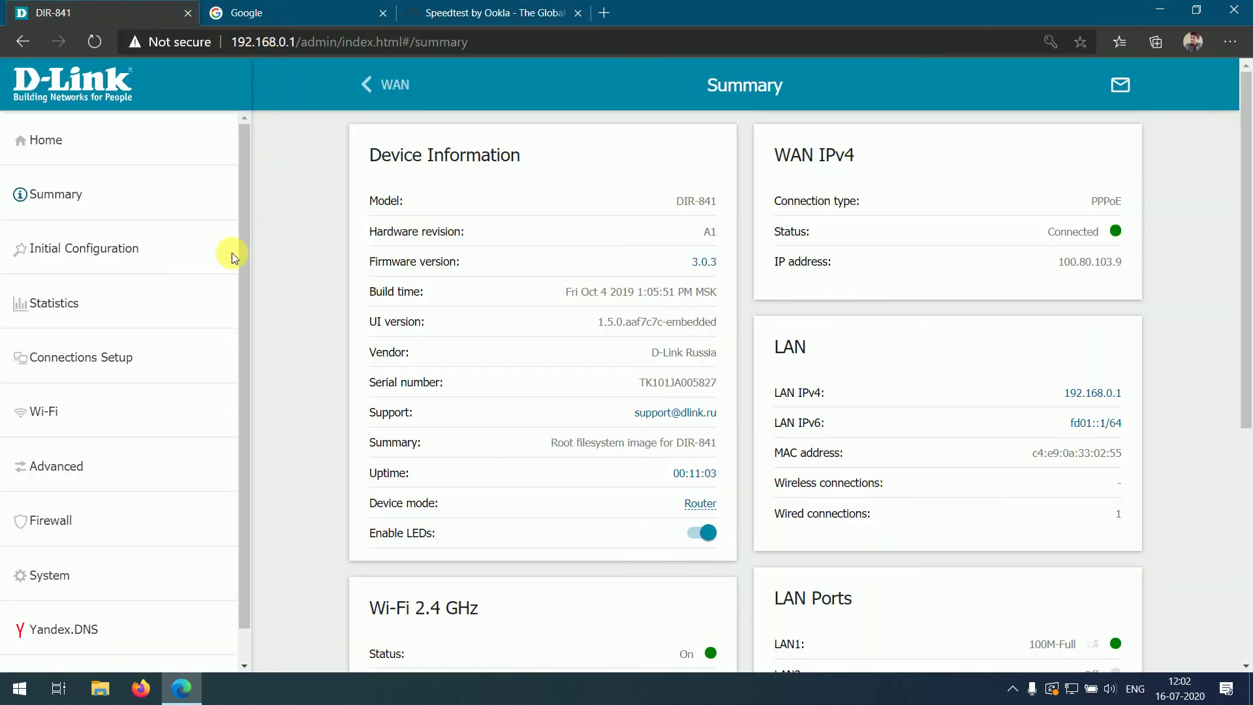
pyautogui.click(107, 362)
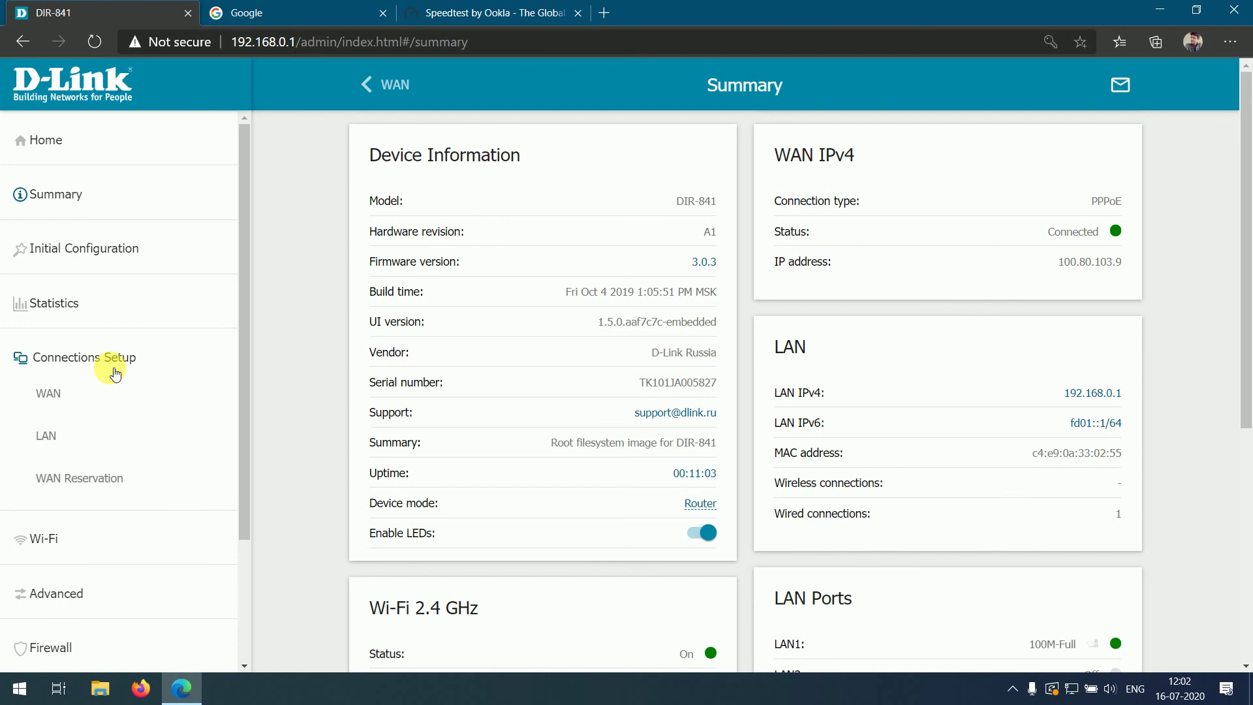
pyautogui.scroll(-3, 114, 373)
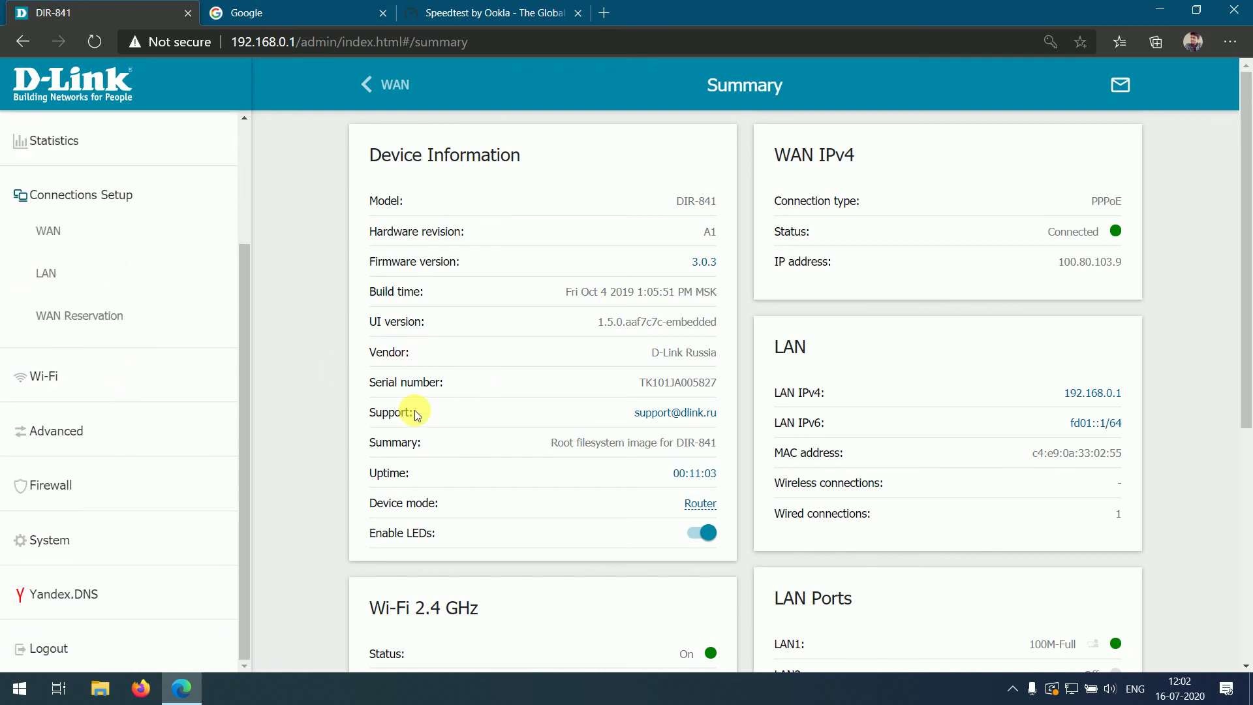
pyautogui.scroll(-3, 131, 388)
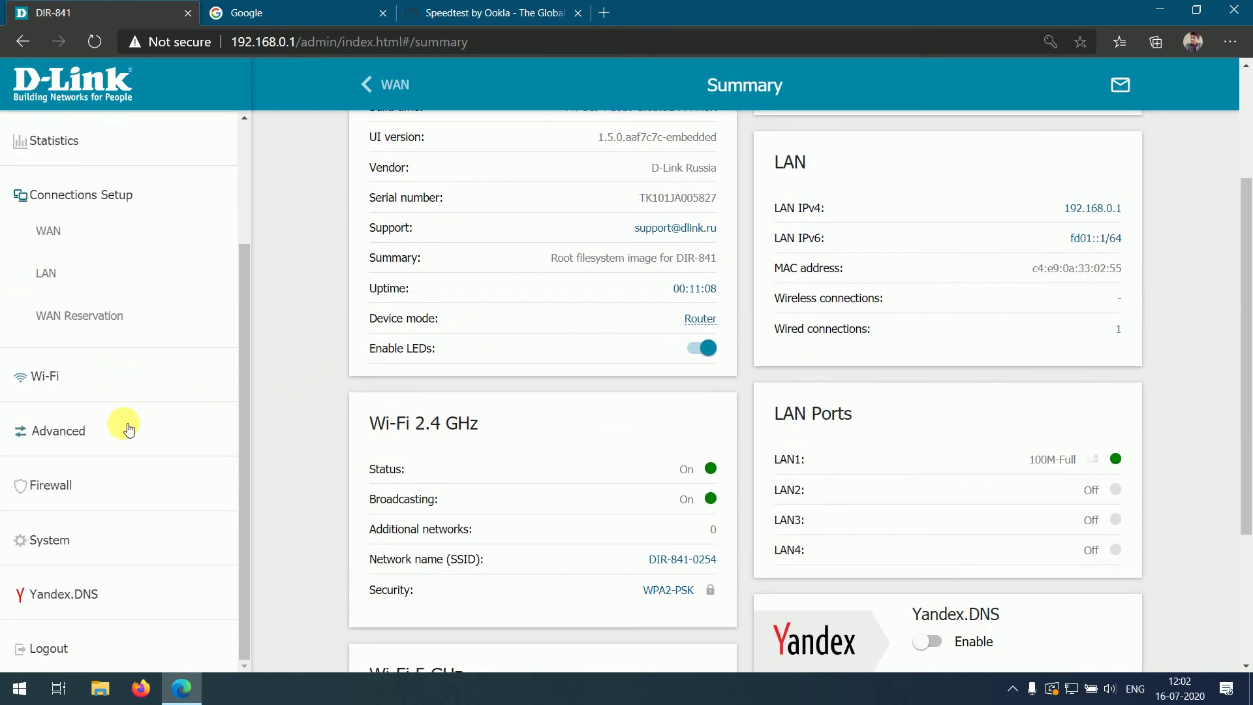
pyautogui.scroll(1, 152, 452)
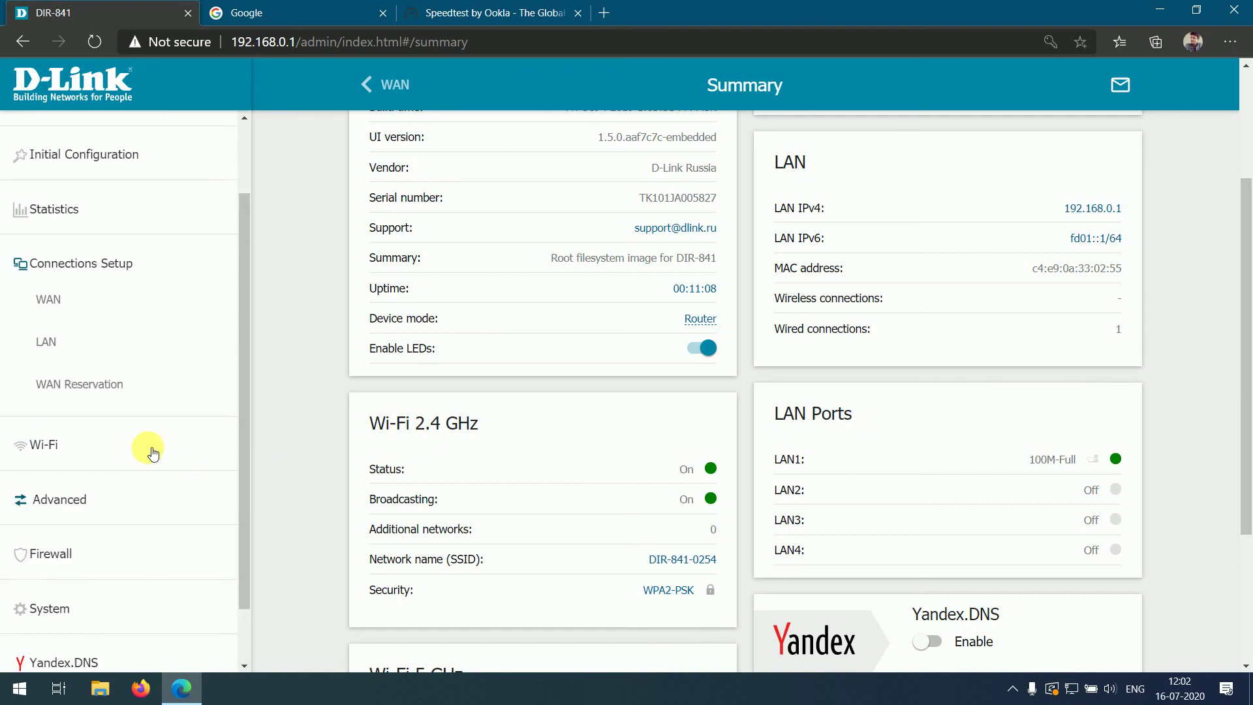